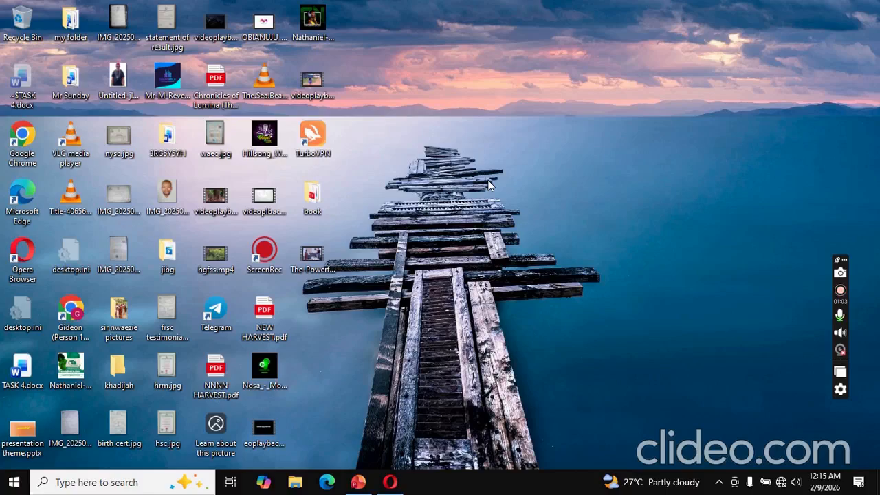
Step: Create a new folder on the desktop and name it alvin
right_click(470, 139)
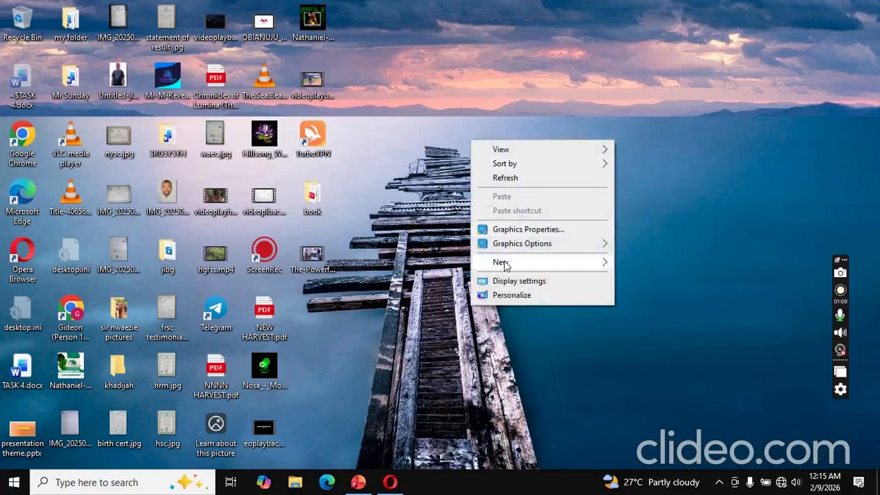
mouse_move(550, 267)
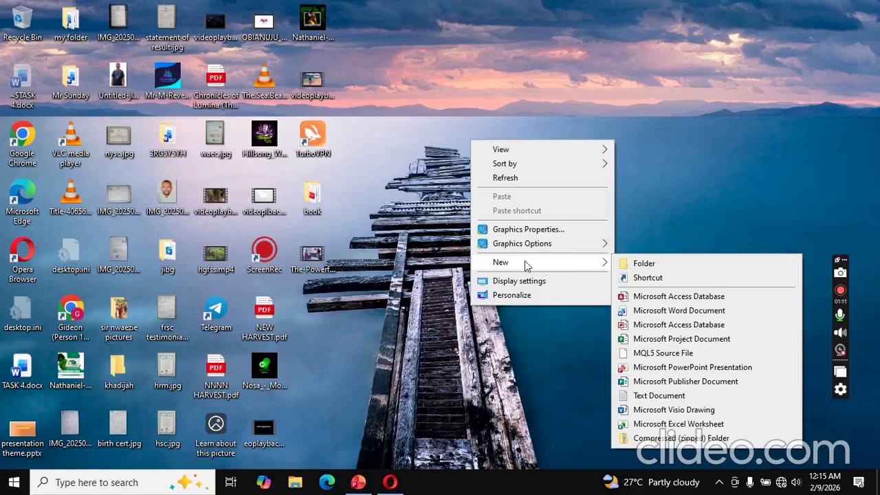
click(604, 261)
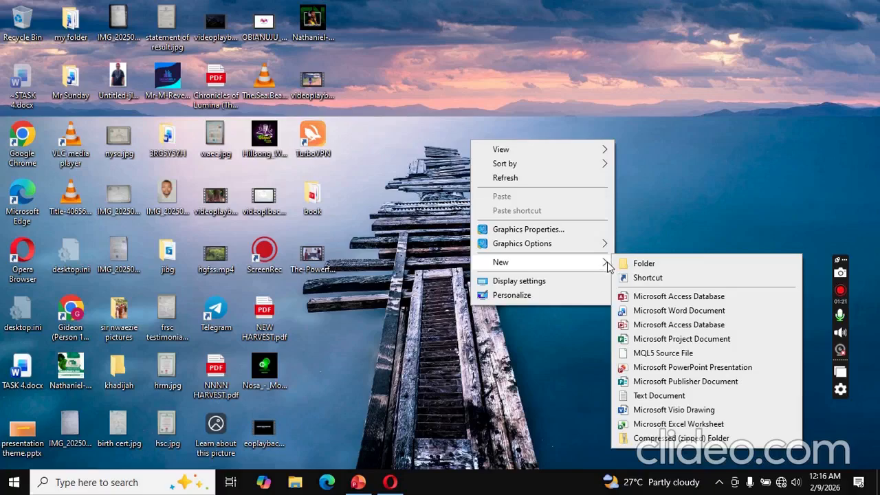
click(660, 263)
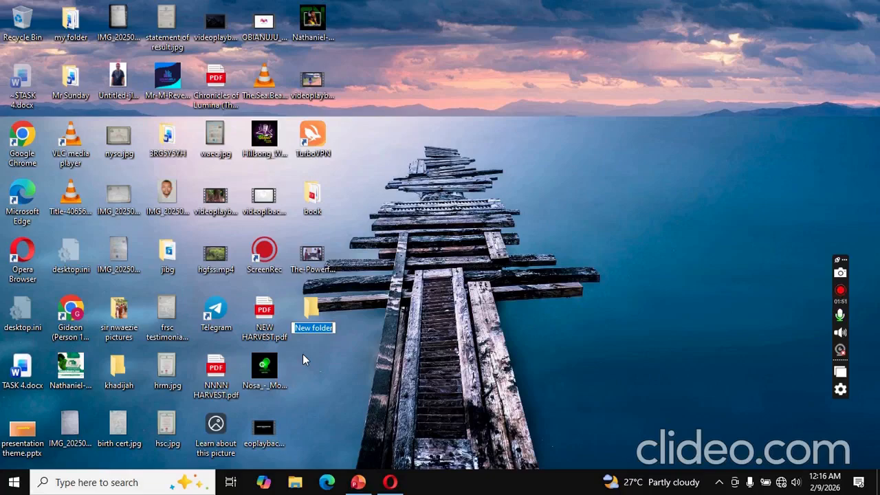
text(alvin)
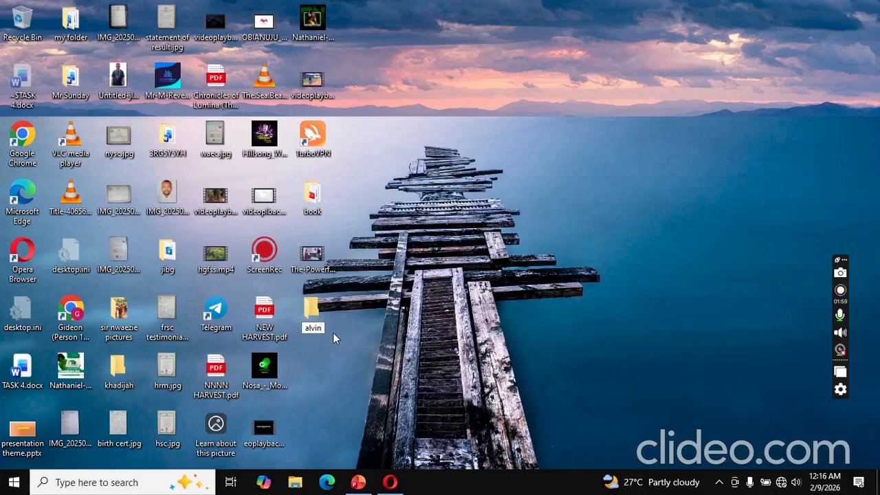
key(Return)
Step: Open a File Explorer window, minimize it, and refresh the desktop
key(super+e)
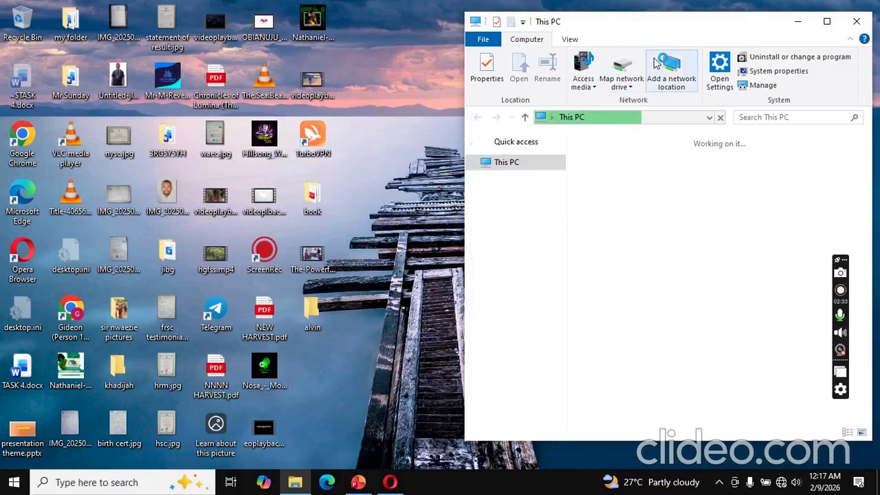
click(798, 21)
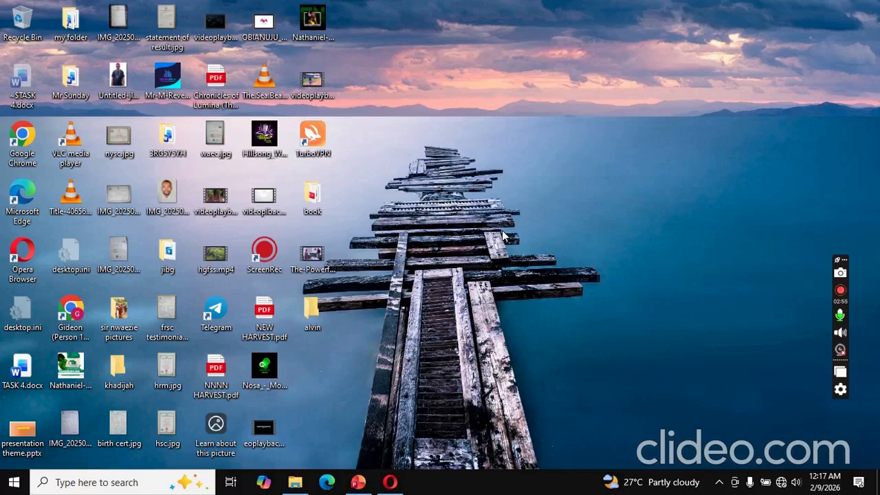
key(F5)
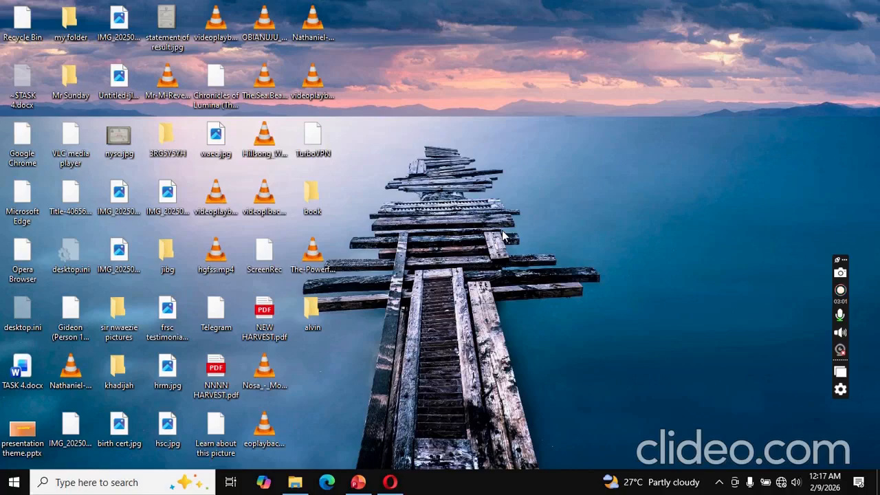
key(F5)
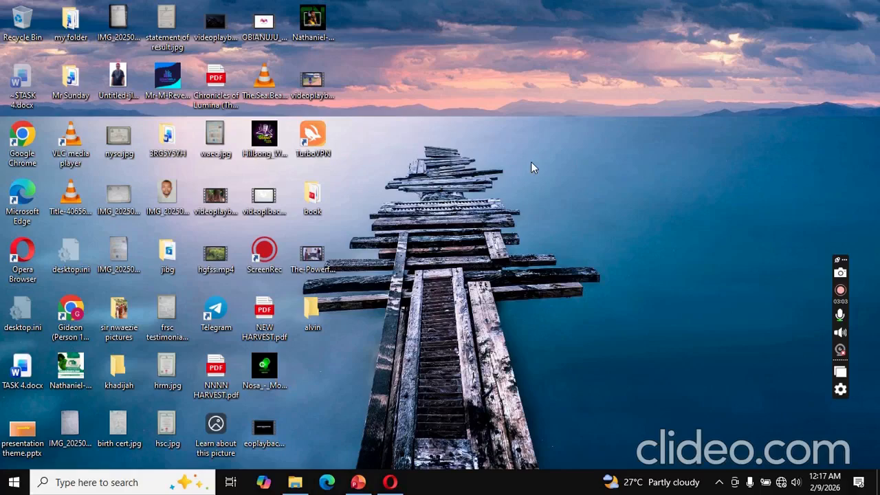
right_click(533, 166)
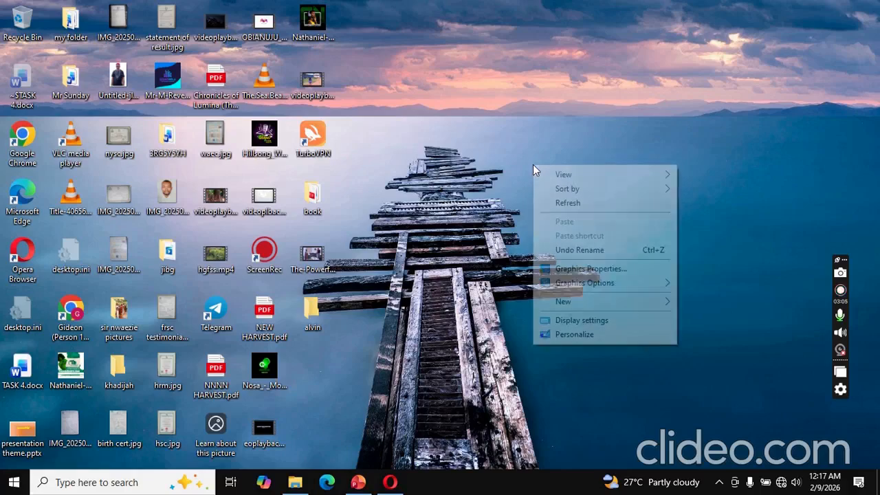
click(560, 205)
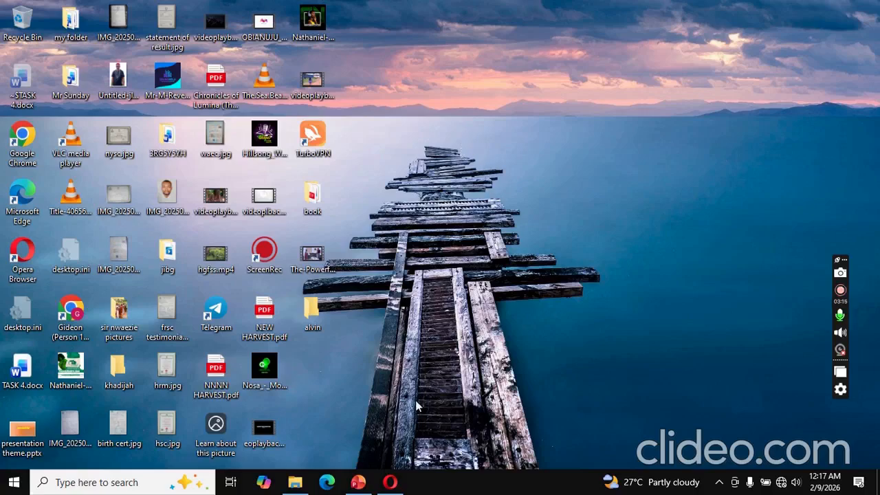
Step: Bring back the File Explorer window, toggle it between maximized and normal size, and close it
click(295, 482)
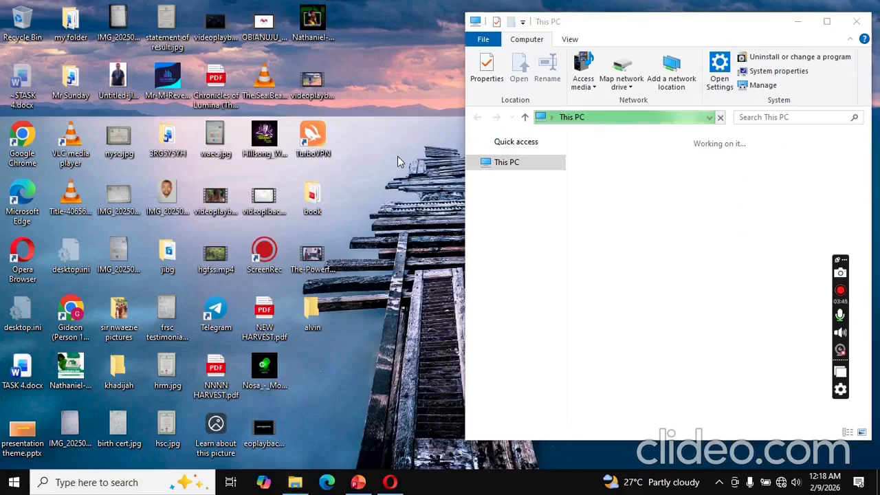
click(828, 22)
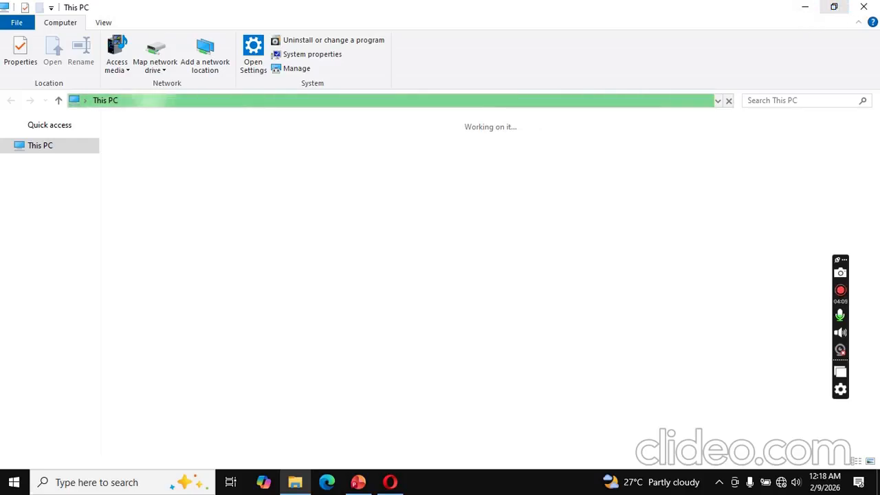
click(833, 21)
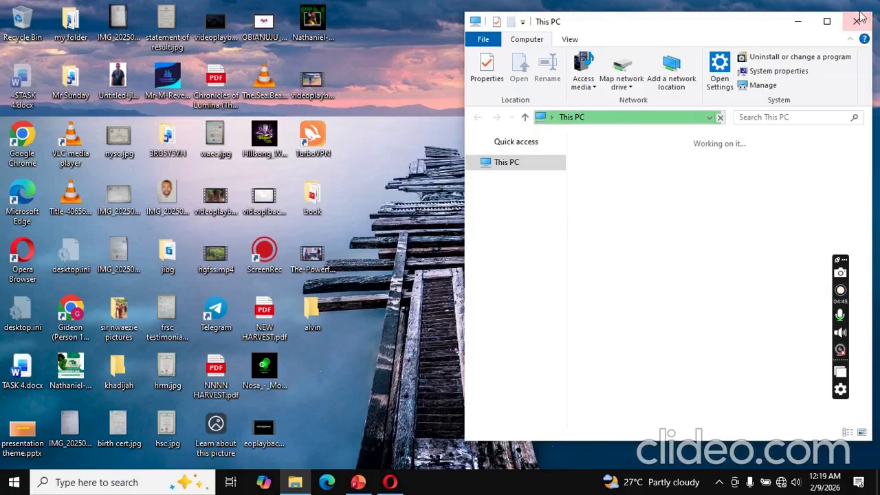
click(827, 24)
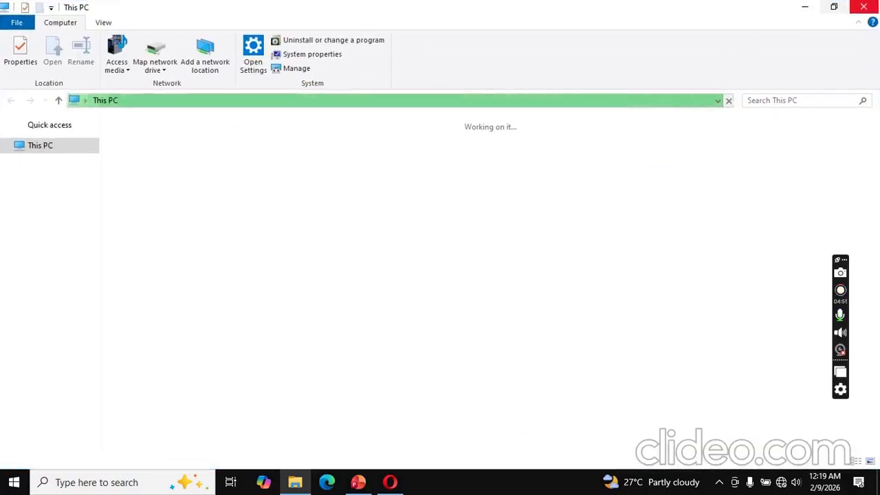
click(868, 6)
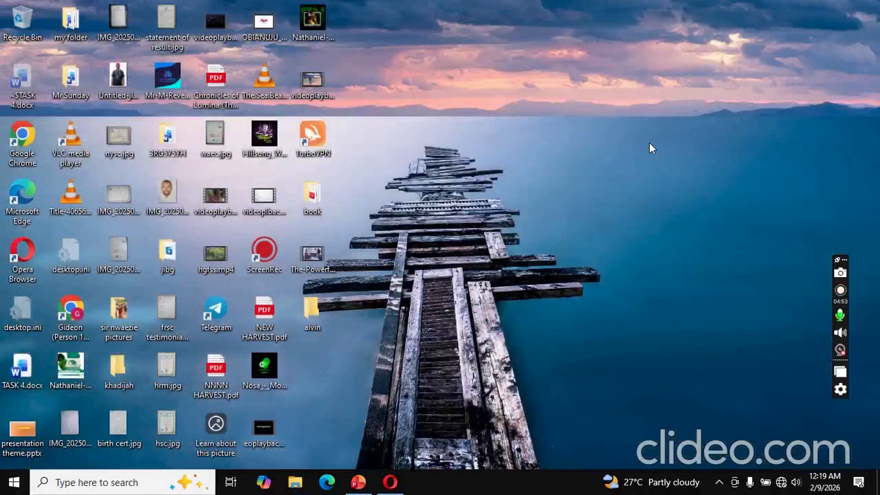
Step: Refresh the desktop again with the File Explorer window closed
right_click(501, 145)
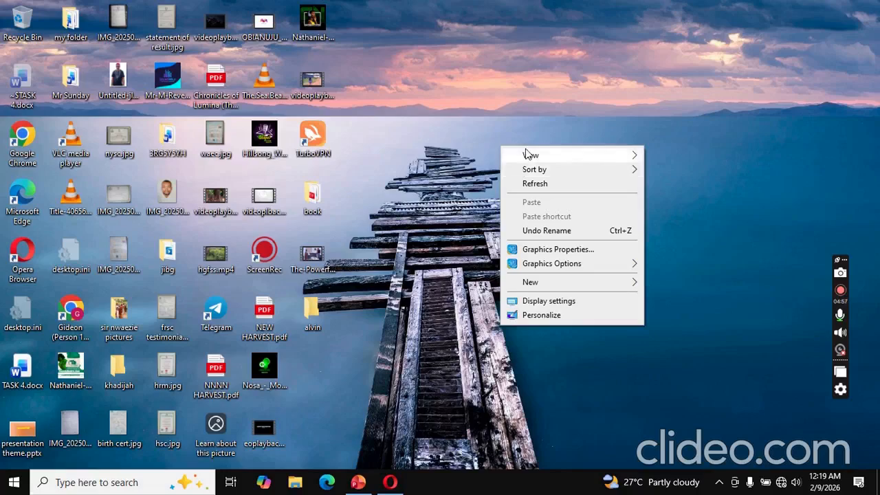
click(541, 183)
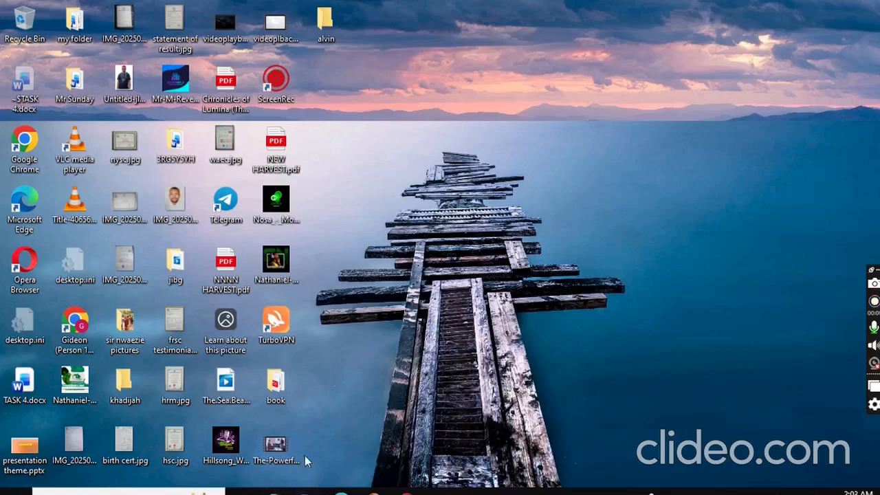
Step: Open File Explorer in a maximized window and go to the alvin folder inside the Desktop folder
click(306, 490)
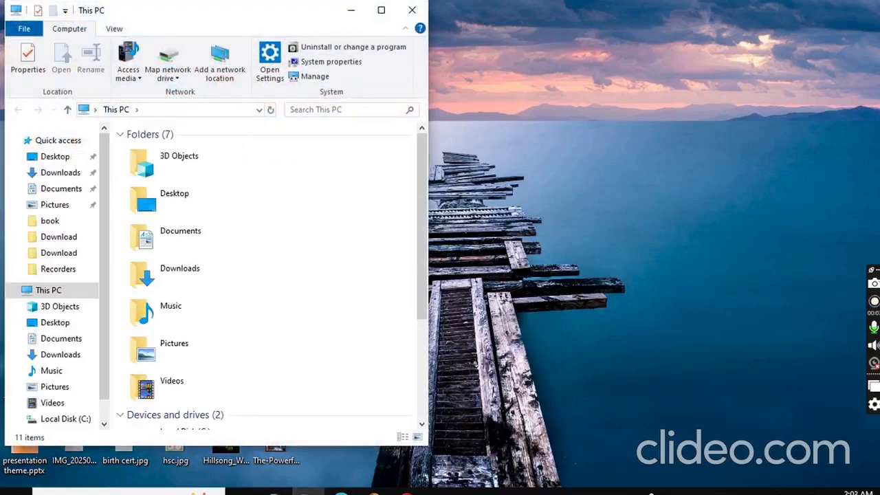
click(381, 9)
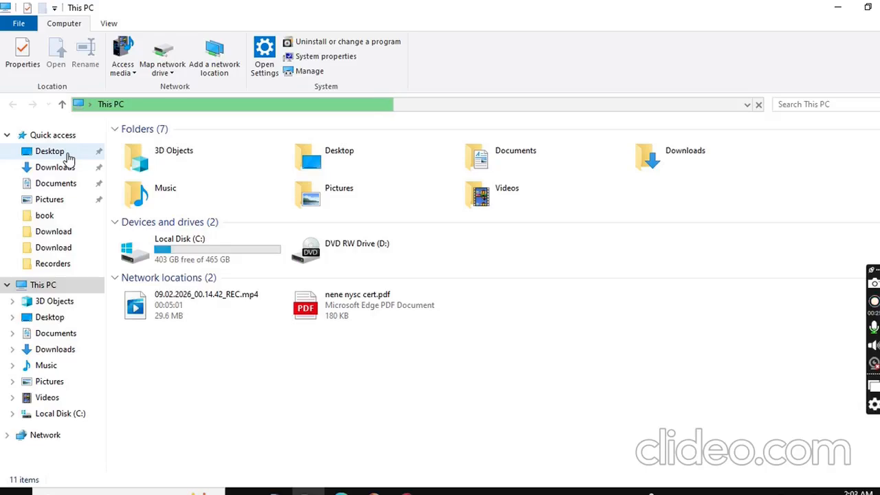
click(49, 151)
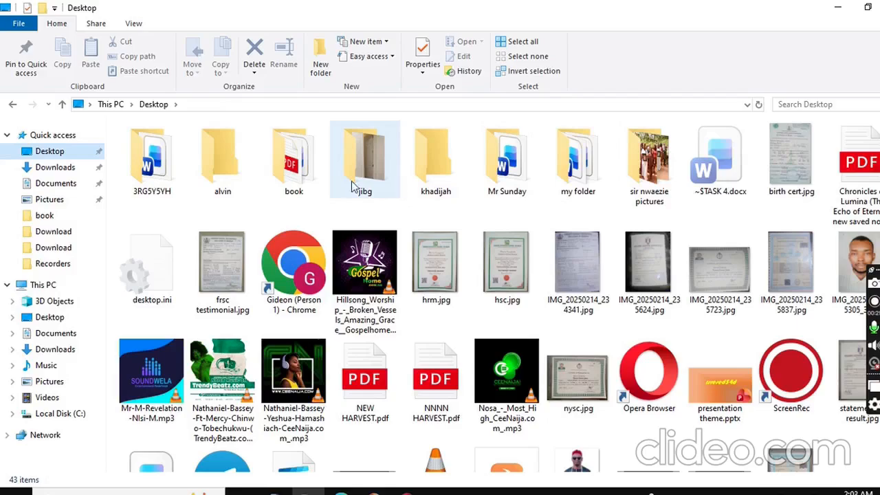
click(228, 159)
double_click(228, 158)
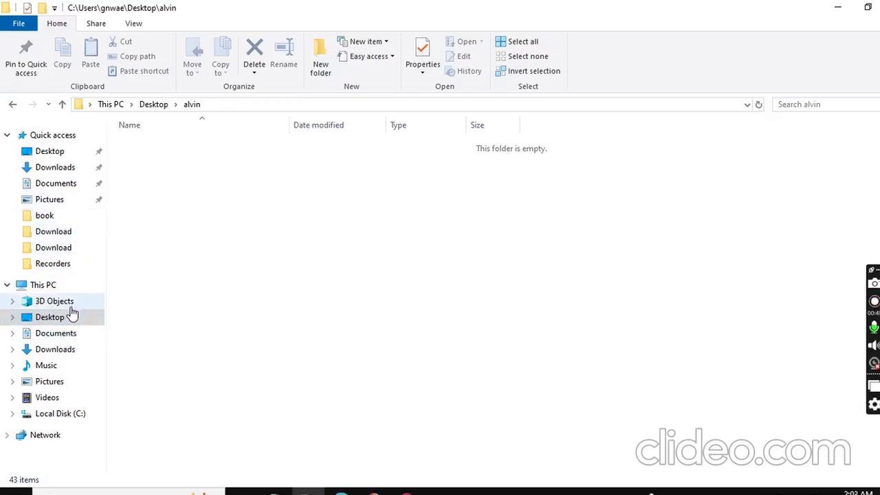
Step: Return to the Desktop folder and try to open birth cert.jpg
click(62, 153)
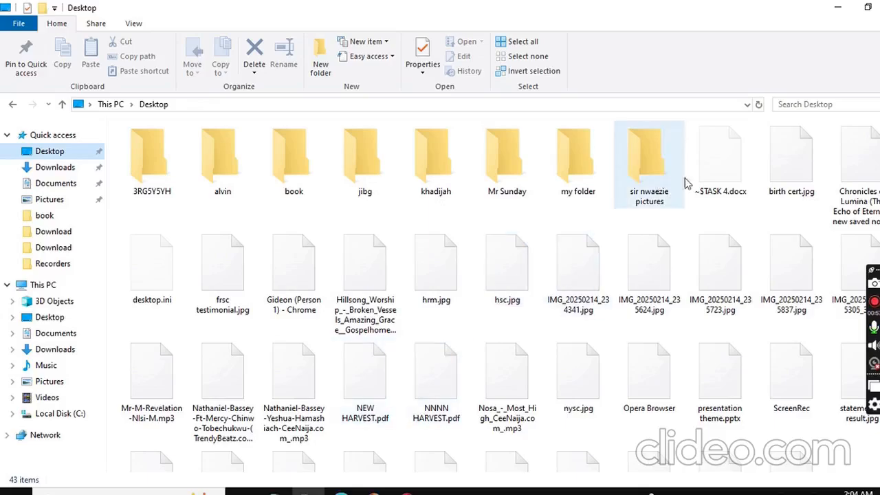
double_click(793, 175)
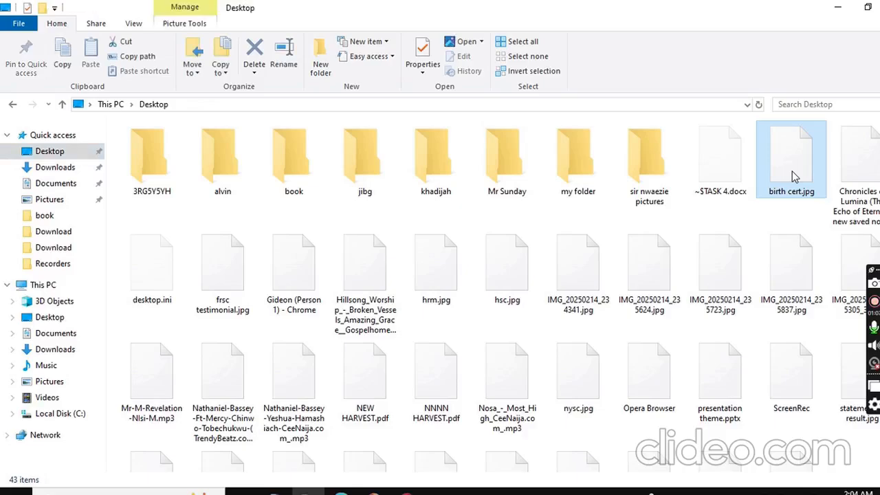
double_click(793, 174)
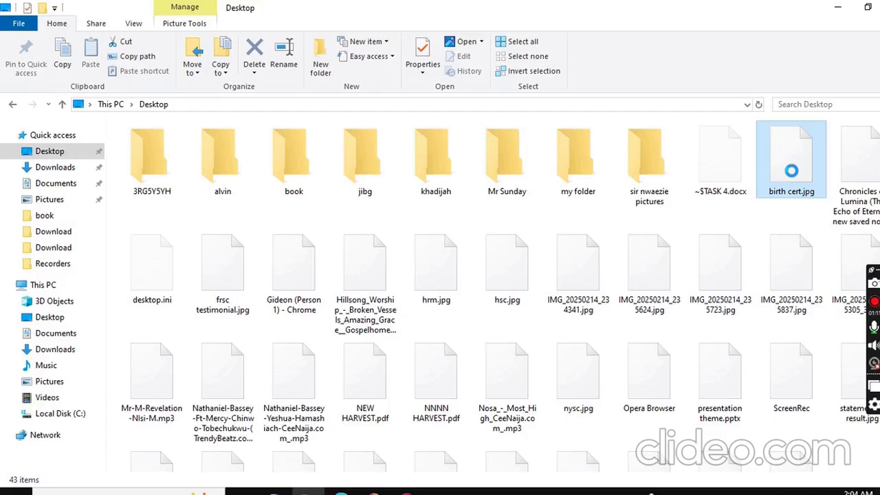
right_click(791, 172)
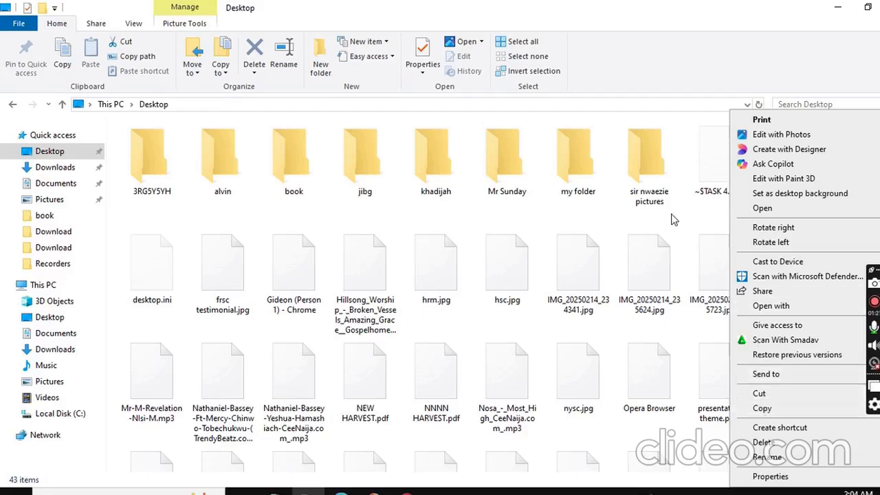
click(766, 80)
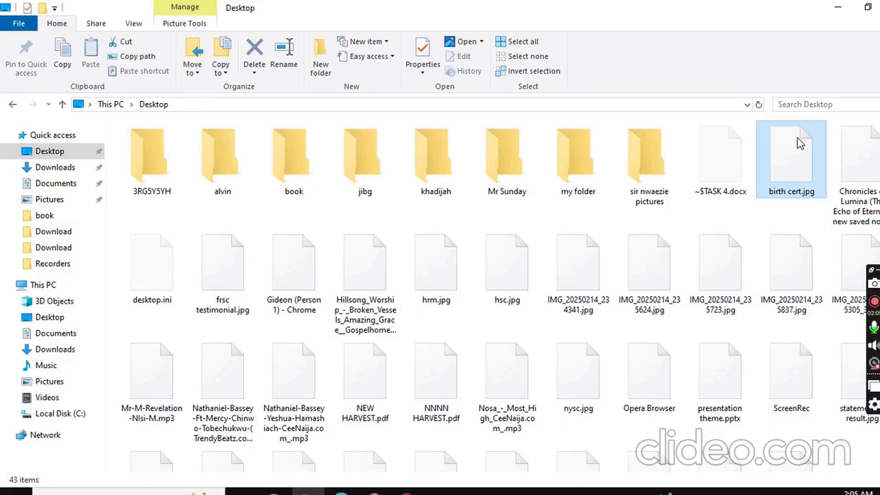
Step: Move birth cert.jpg from the Desktop folder into the alvin folder by cutting and pasting it
click(800, 143)
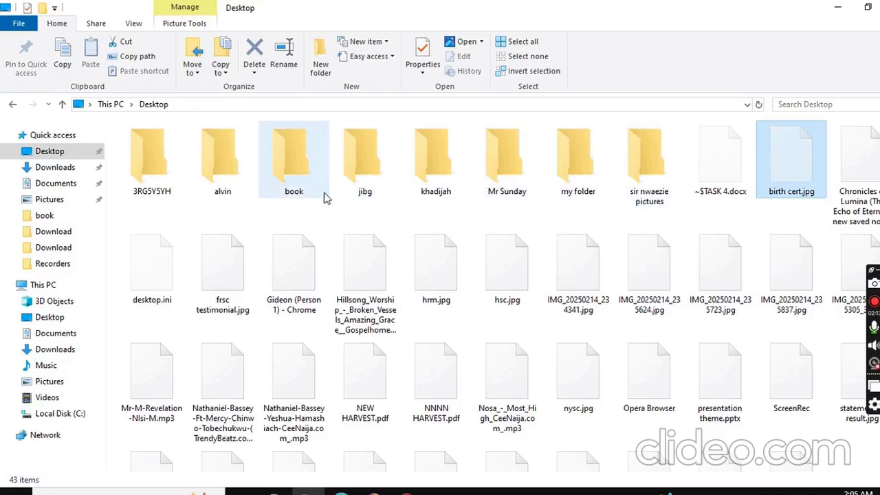
double_click(231, 163)
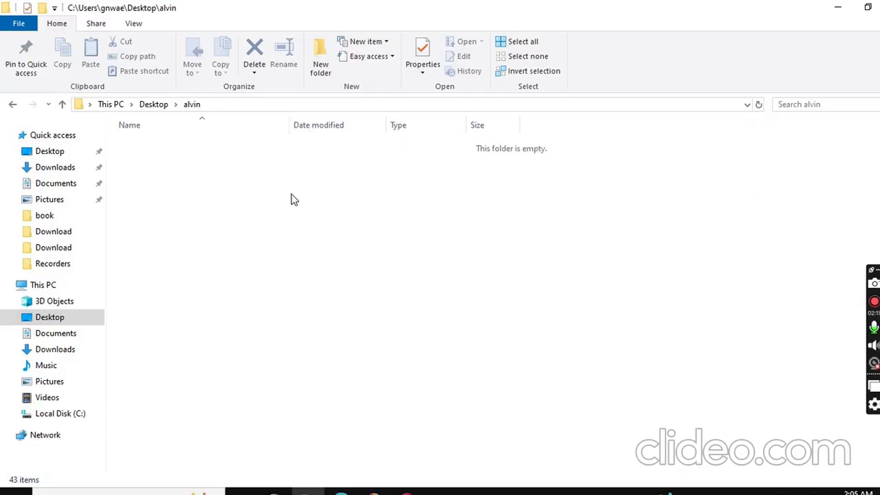
key(ctrl+v)
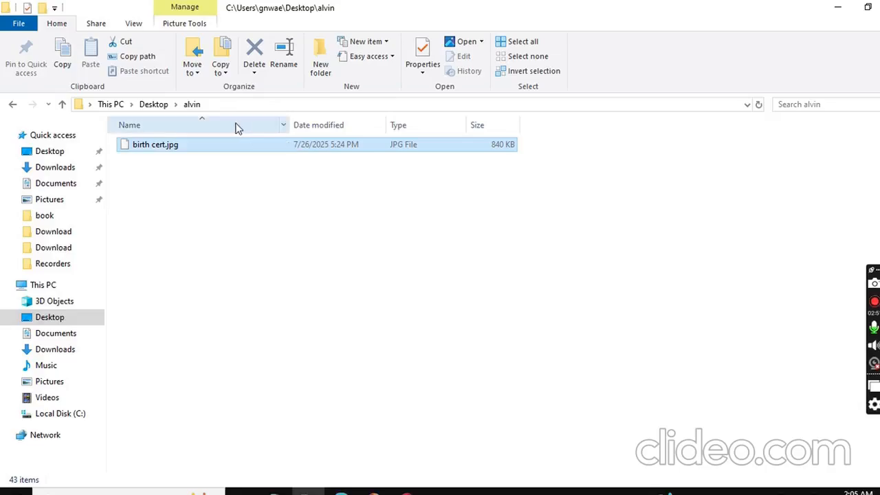
Step: Try to open birth cert.jpg inside the alvin folder, and leave the file deselected
double_click(265, 149)
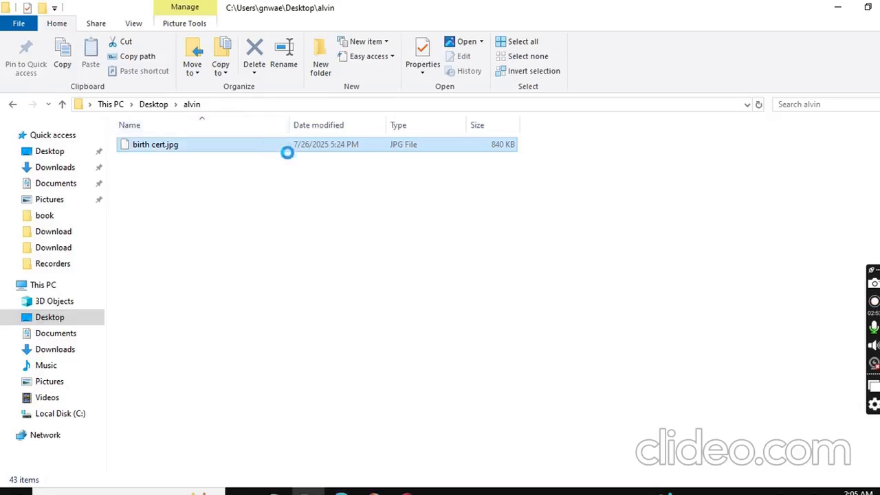
right_click(264, 146)
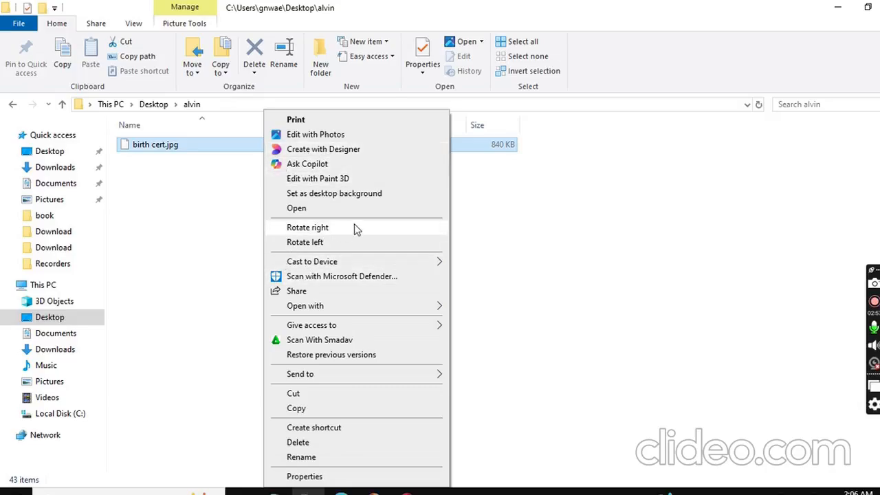
click(219, 175)
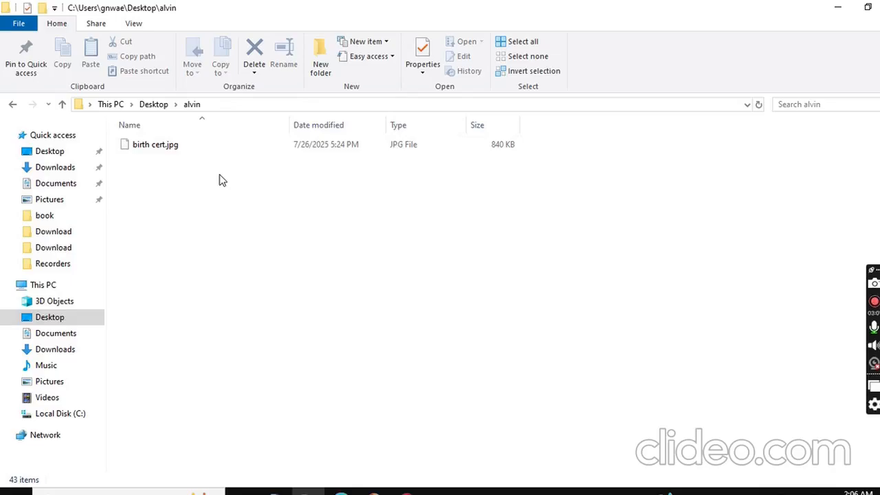
Step: Open the Desktop folder in a separate File Explorer window
right_click(75, 157)
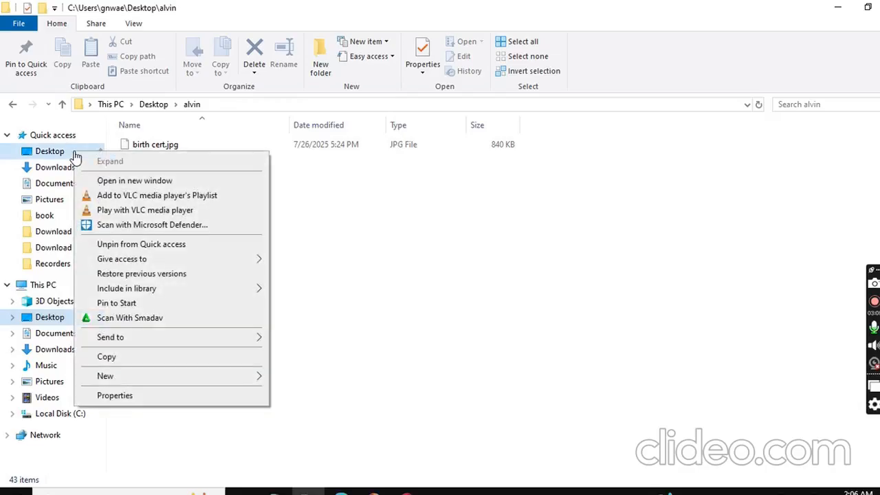
click(148, 180)
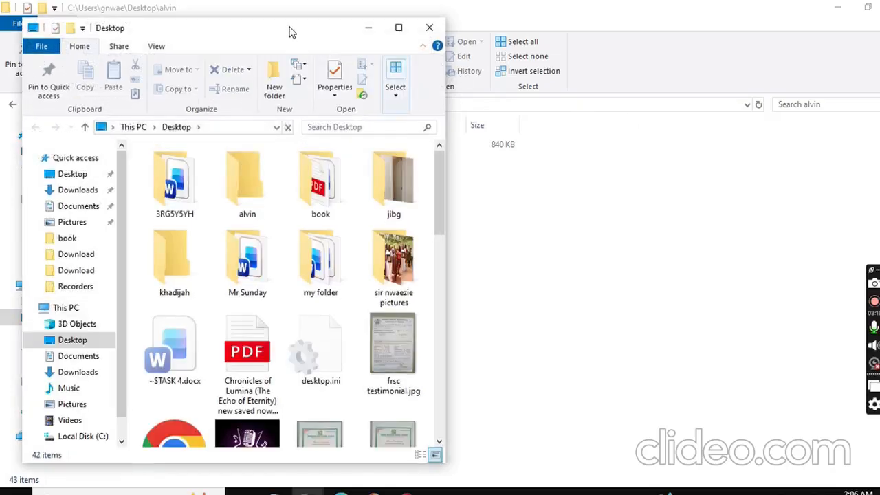
Step: Arrange the Desktop and alvin windows side by side, restoring the alvin window down from its maximized size
drag(440, 191, 439, 449)
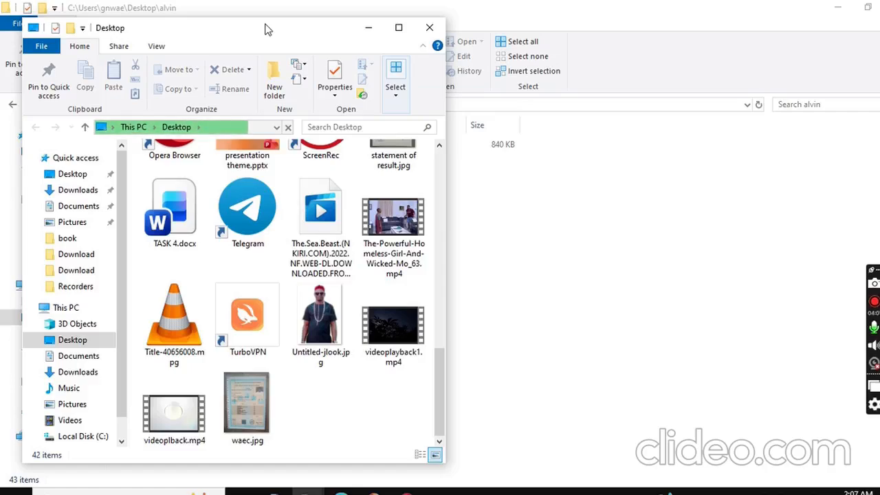
drag(268, 30, 709, 31)
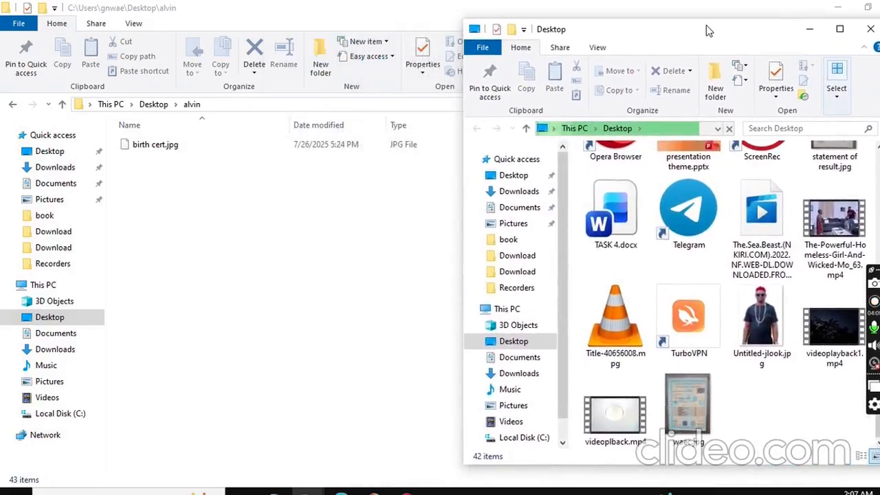
double_click(229, 146)
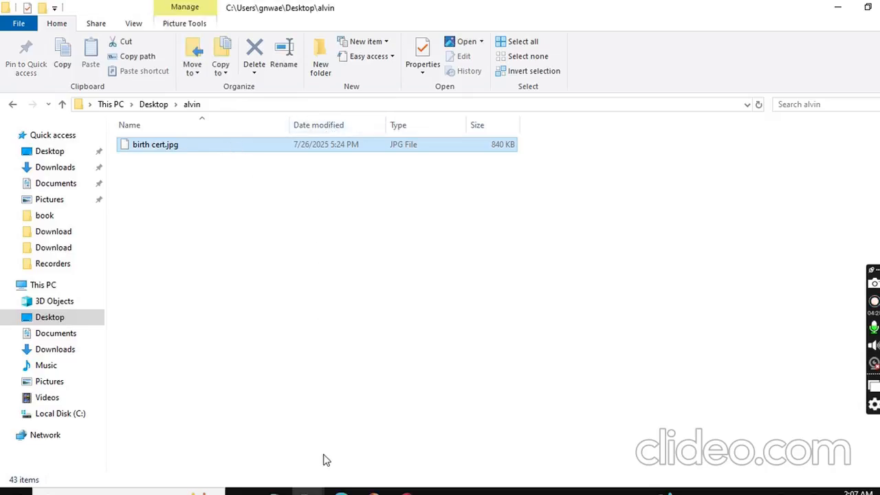
click(307, 491)
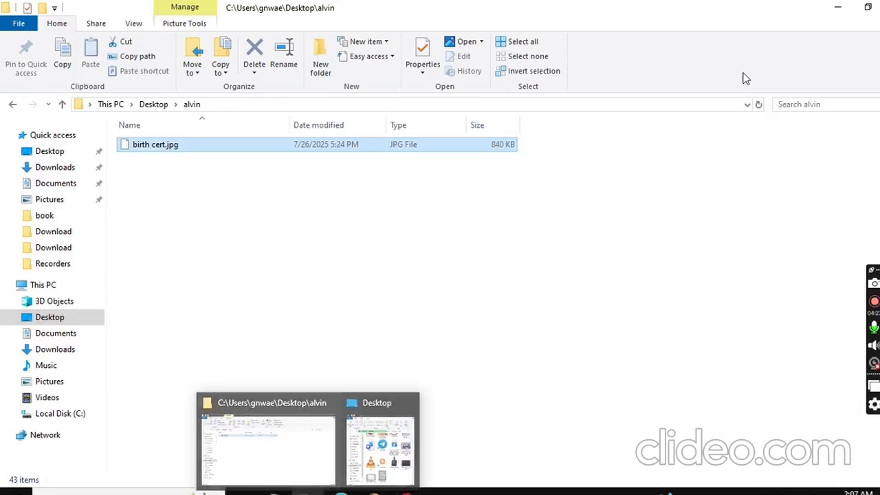
click(869, 7)
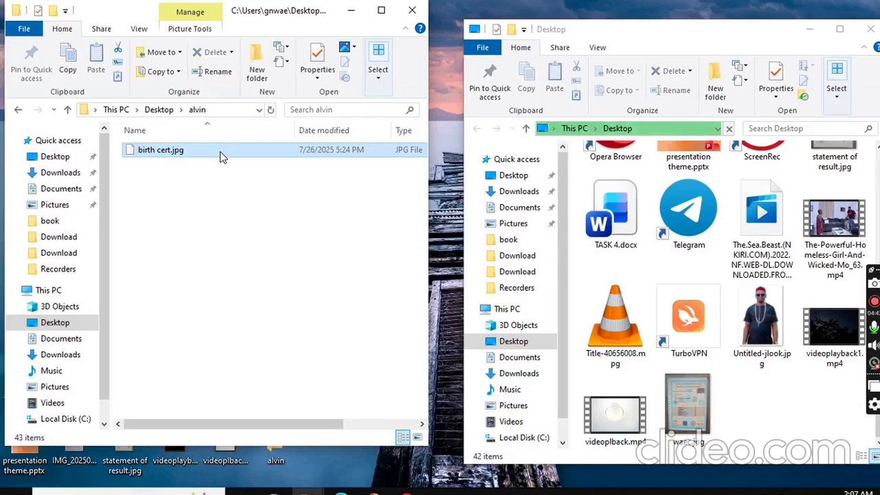
Step: Move birth cert.jpg from the alvin folder straight across into the neighbouring Desktop folder window
drag(220, 151, 818, 448)
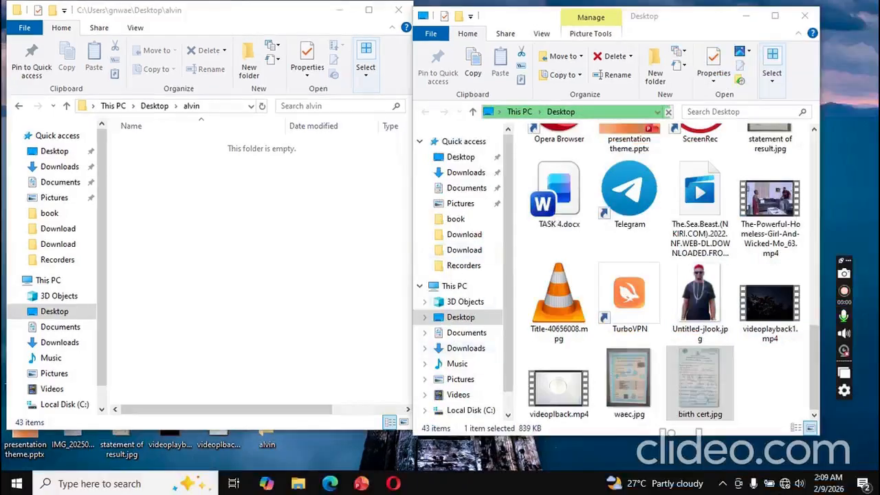
mouse_move(301, 485)
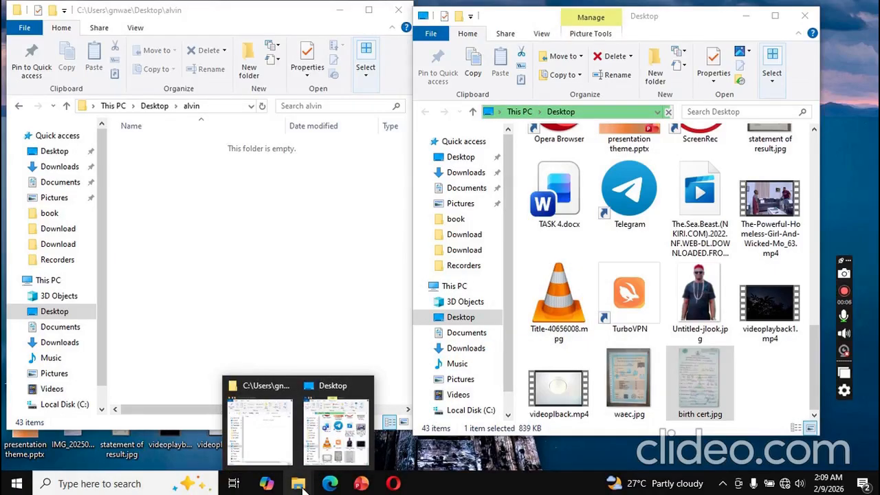
mouse_move(265, 436)
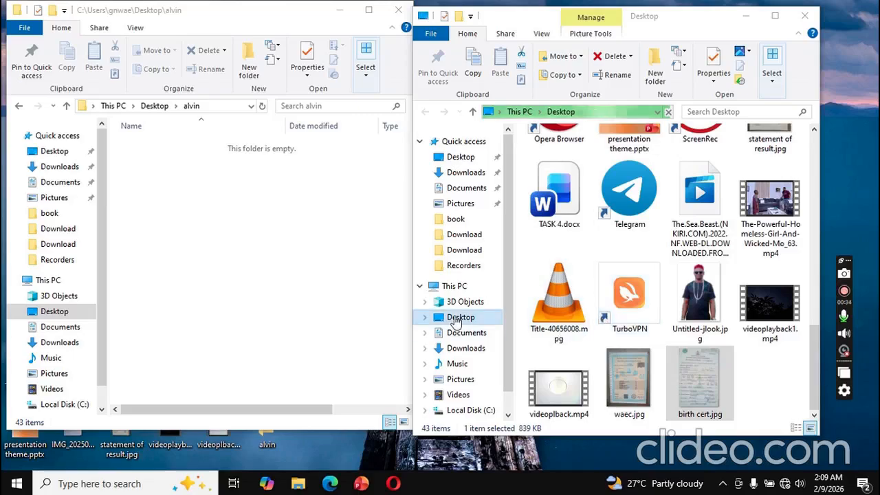
Step: Switch the Desktop window to This PC and display its devices and drives
click(454, 287)
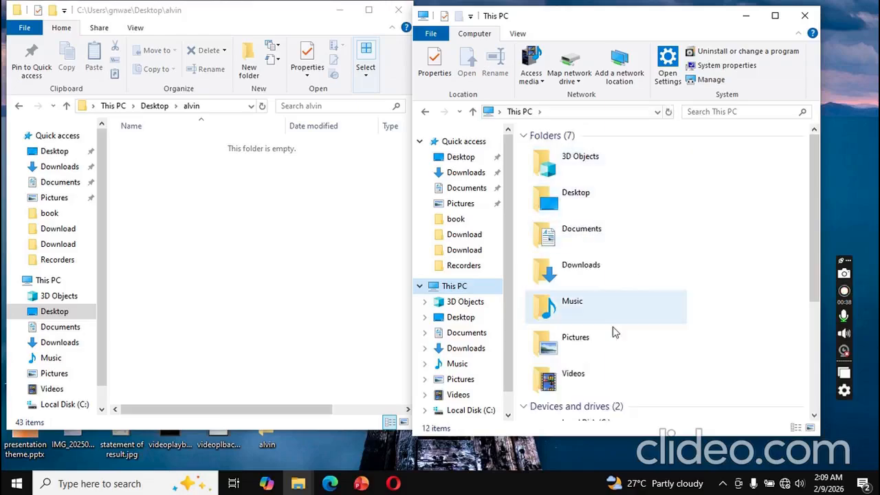
scroll(817, 368, down, 5)
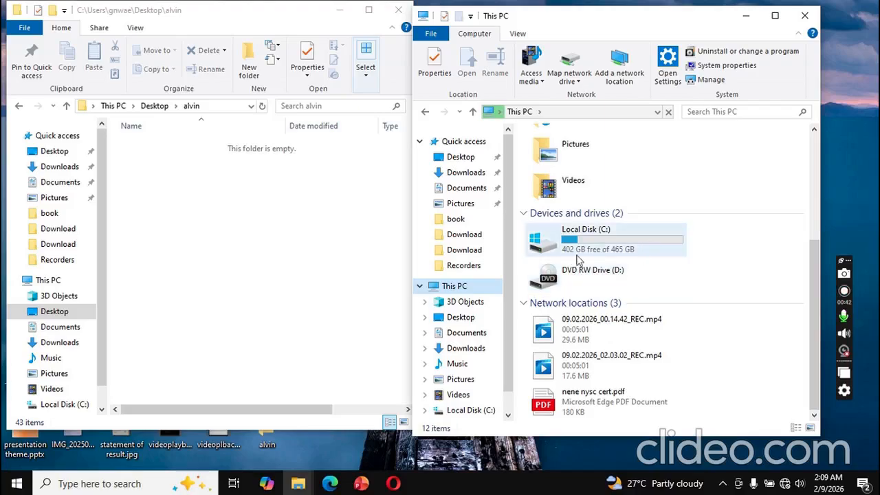
click(698, 481)
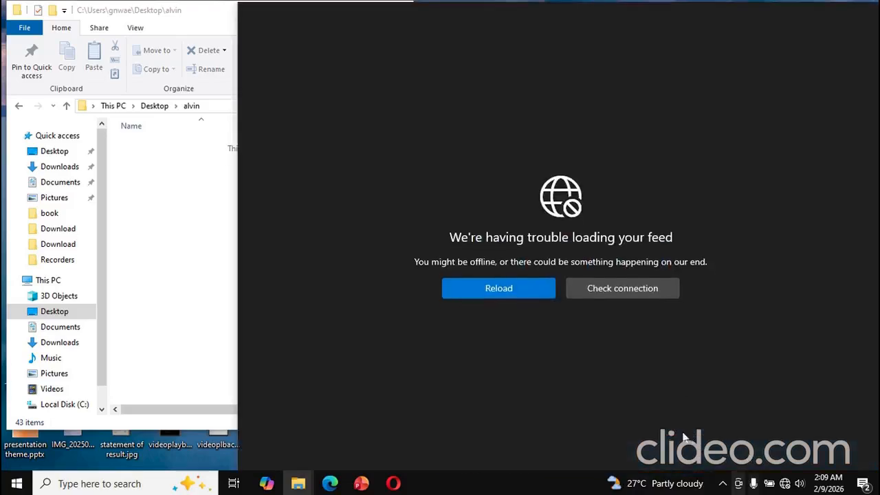
click(155, 267)
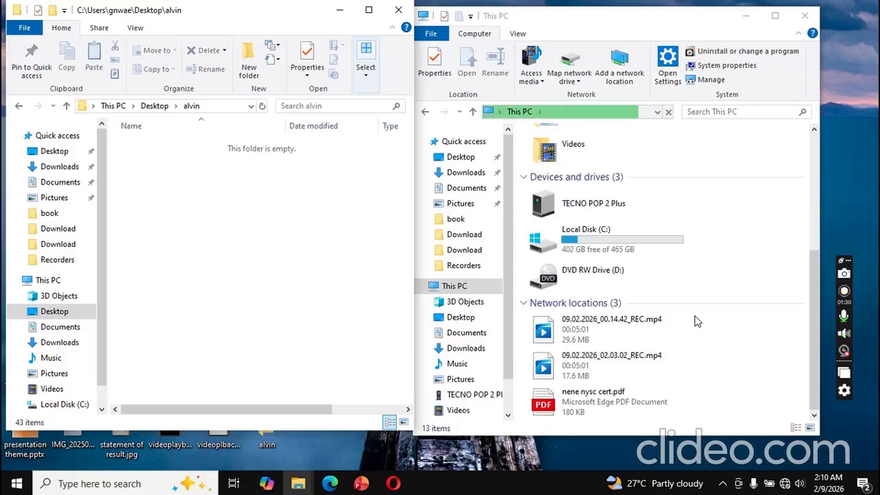
Step: Open the connected TECNO POP 2 Plus phone to view its storage locations, and return to This PC
double_click(605, 206)
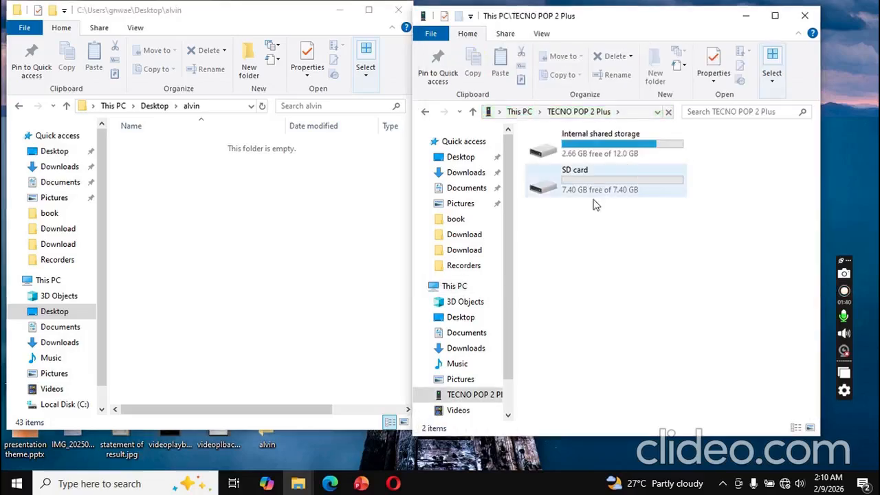
click(473, 113)
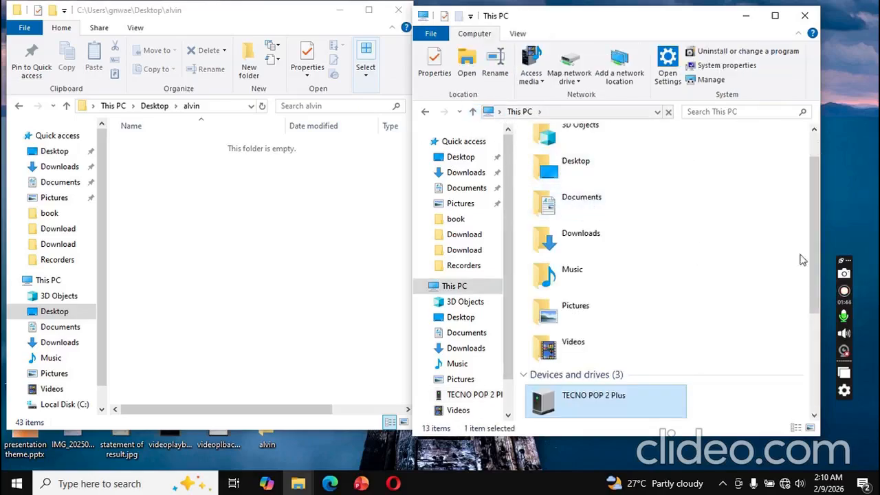